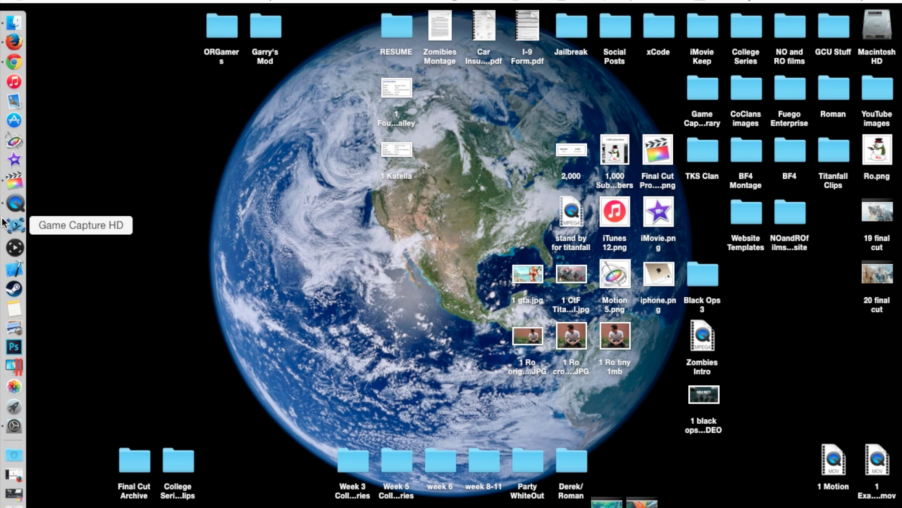
Bring Final Cut Pro forward and switch the timeline tool from Trim to Select.
{"action": "left_click", "coordinate": [14, 185]}
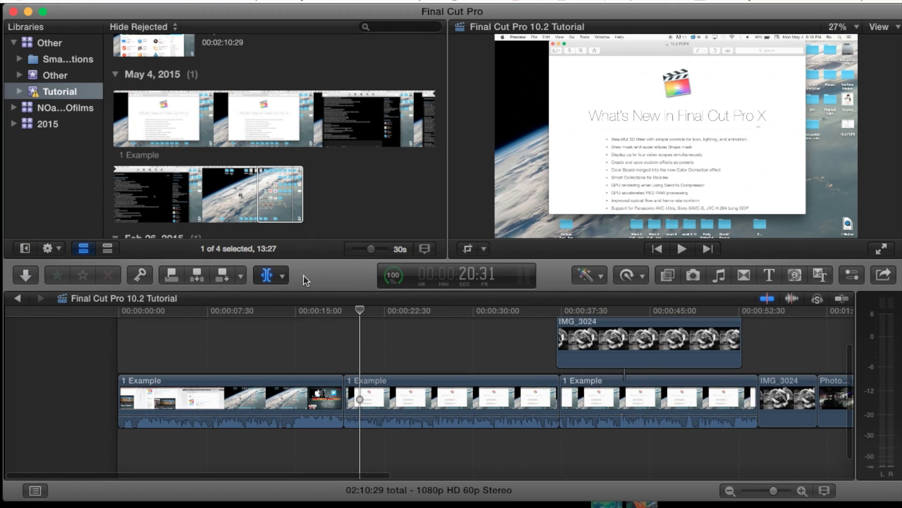
{"action": "left_click", "coordinate": [282, 275]}
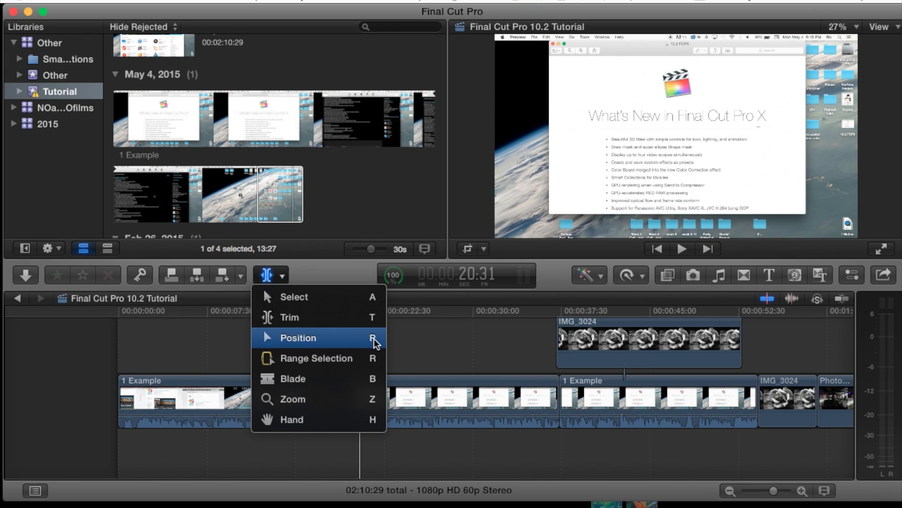
{"action": "left_click", "coordinate": [320, 269]}
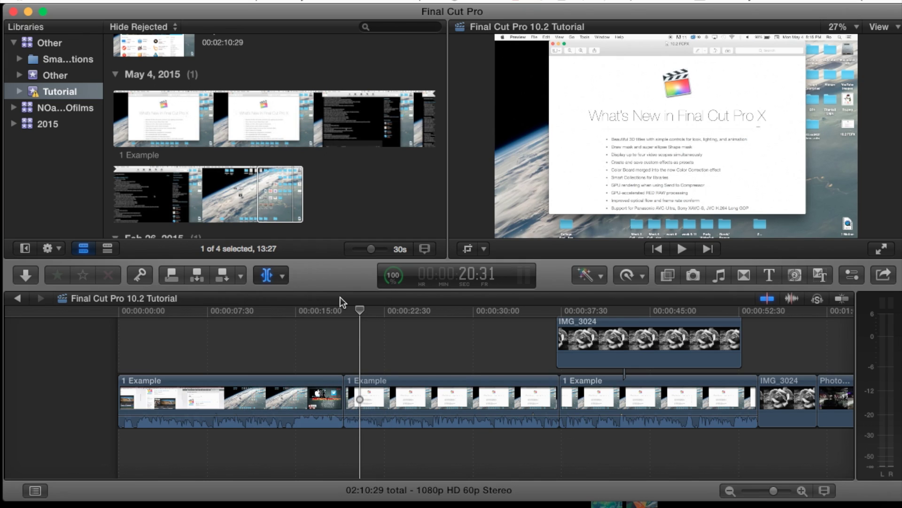
{"action": "key", "text": "a"}
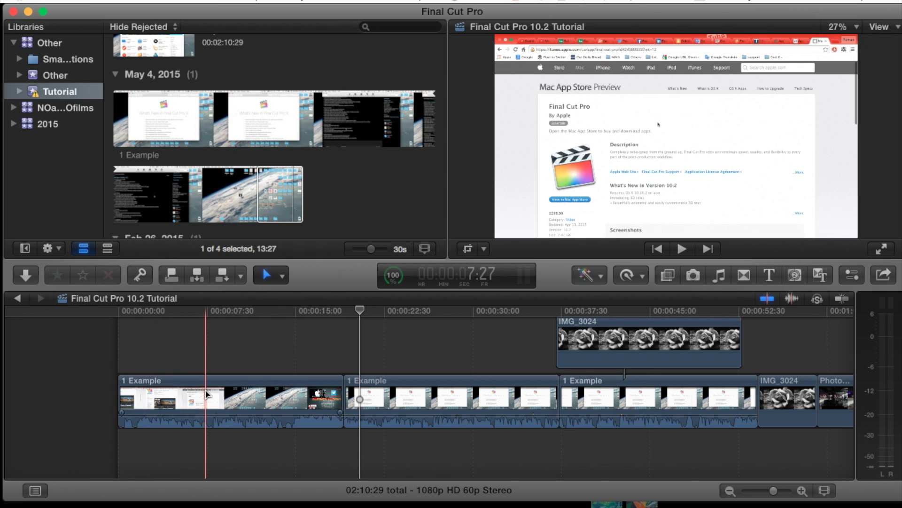
{"action": "left_click", "coordinate": [204, 399]}
{"action": "mouse_move", "coordinate": [216, 390]}
{"action": "left_mouse_down"}
{"action": "mouse_move", "coordinate": [681, 381]}
{"action": "mouse_move", "coordinate": [510, 367]}
{"action": "mouse_move", "coordinate": [501, 388]}
{"action": "mouse_move", "coordinate": [588, 389]}
{"action": "mouse_move", "coordinate": [596, 354]}
{"action": "mouse_move", "coordinate": [565, 315]}
{"action": "mouse_move", "coordinate": [383, 318]}
{"action": "mouse_move", "coordinate": [416, 322]}
{"action": "mouse_move", "coordinate": [459, 386]}
{"action": "mouse_move", "coordinate": [540, 388]}
{"action": "mouse_move", "coordinate": [463, 393]}
{"action": "mouse_move", "coordinate": [594, 389]}
{"action": "mouse_move", "coordinate": [388, 369]}
{"action": "mouse_move", "coordinate": [252, 368]}
{"action": "mouse_move", "coordinate": [189, 396]}
{"action": "left_mouse_up"}
{"action": "left_click_drag", "start_coordinate": [356, 312], "coordinate": [436, 315]}
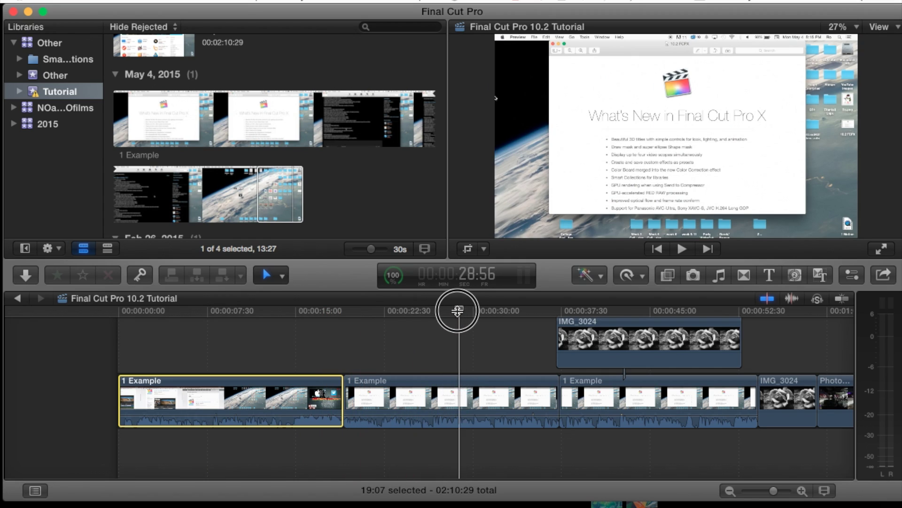
{"action": "left_click_drag", "start_coordinate": [204, 398], "coordinate": [529, 399]}
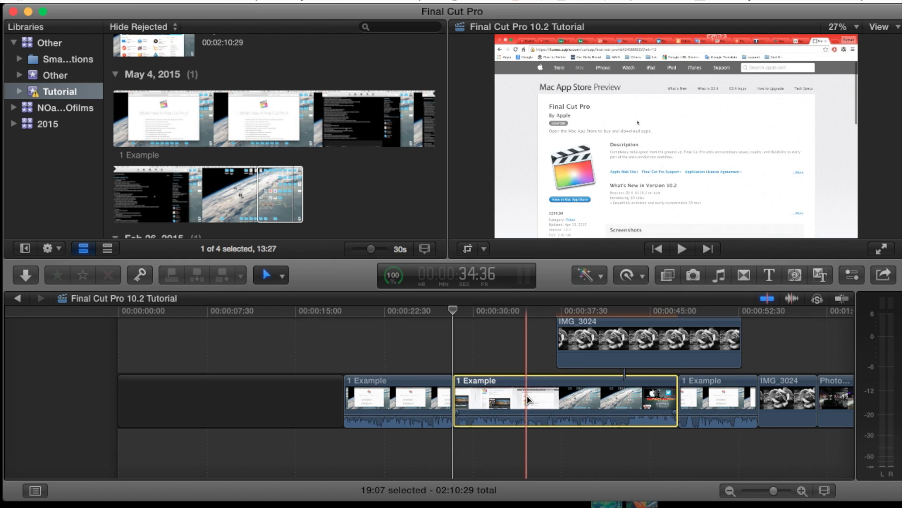
{"action": "key", "text": "super+z"}
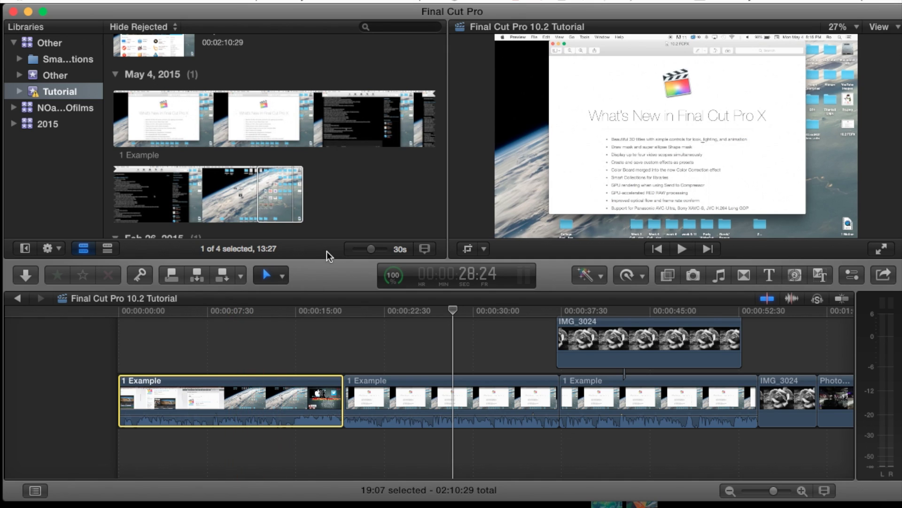
With the Select tool, move the first Example clip past the second, then restore the order.
{"action": "left_click", "coordinate": [283, 276]}
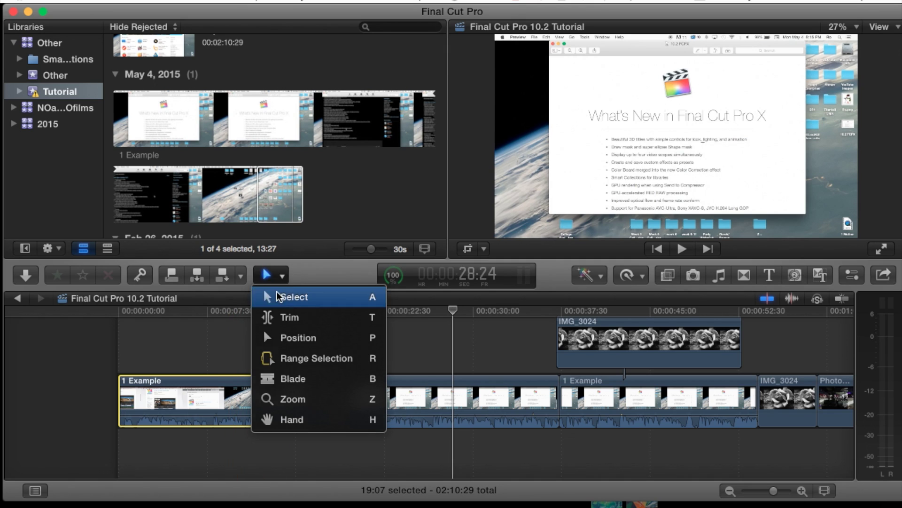
{"action": "left_click", "coordinate": [279, 297]}
{"action": "left_click_drag", "start_coordinate": [215, 393], "coordinate": [505, 400]}
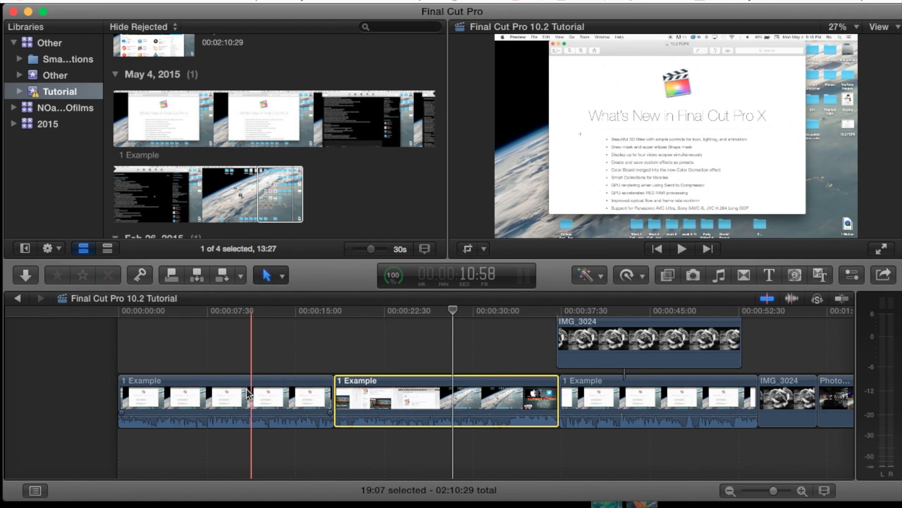
{"action": "left_click", "coordinate": [247, 393]}
{"action": "left_click_drag", "start_coordinate": [231, 392], "coordinate": [442, 383]}
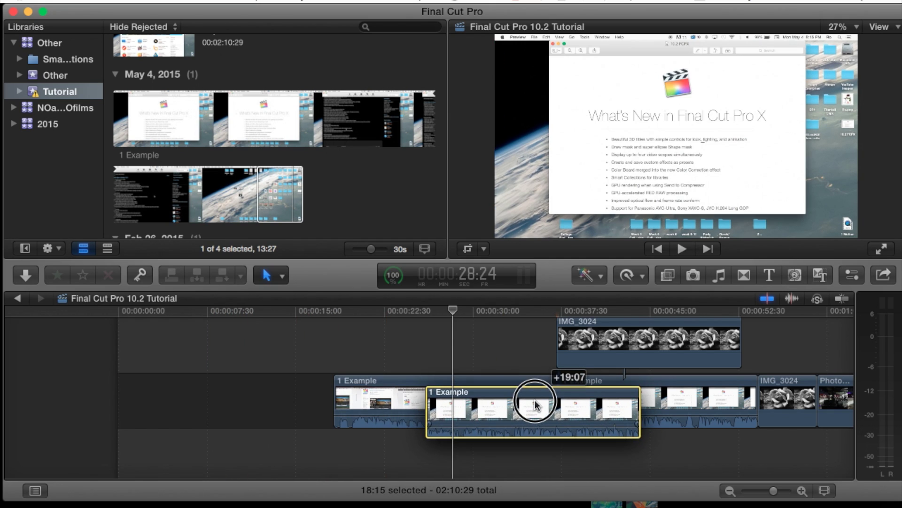
Switch to the Position tool and park the playhead near 17 seconds.
{"action": "left_click", "coordinate": [274, 276]}
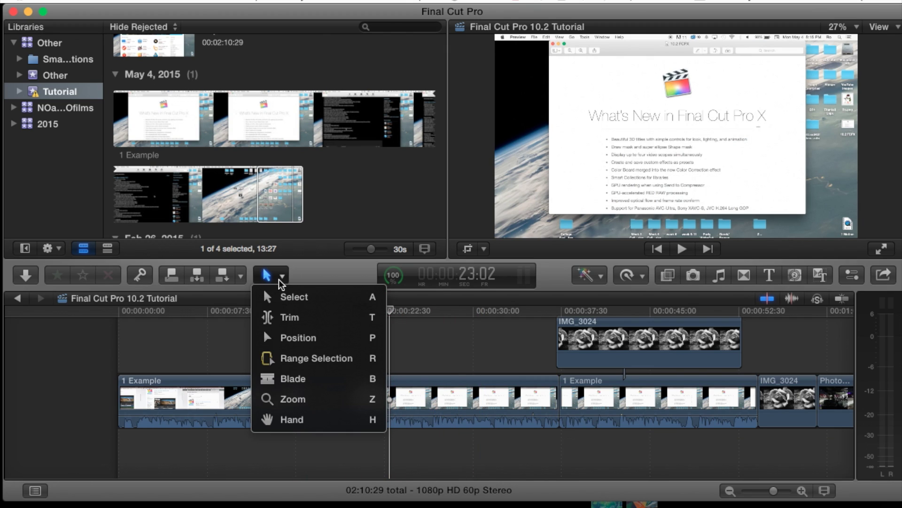
{"action": "left_click", "coordinate": [297, 337]}
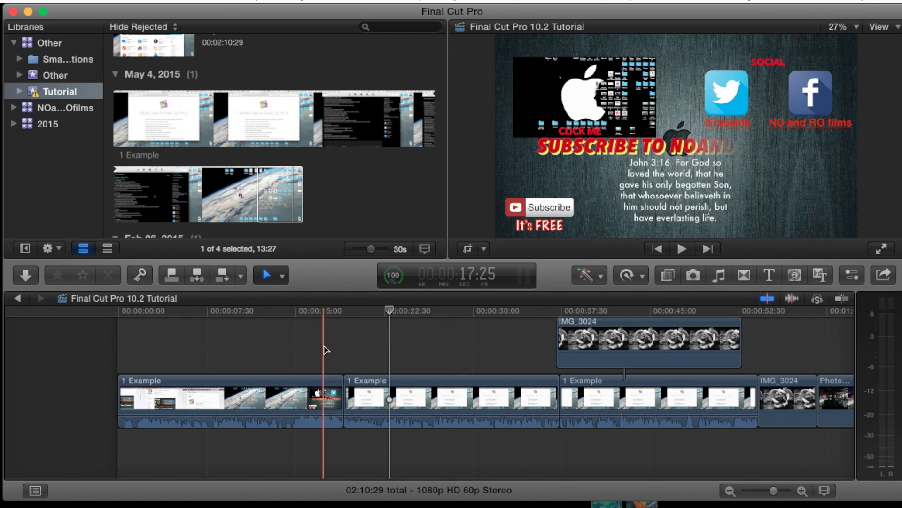
{"action": "left_click", "coordinate": [326, 349]}
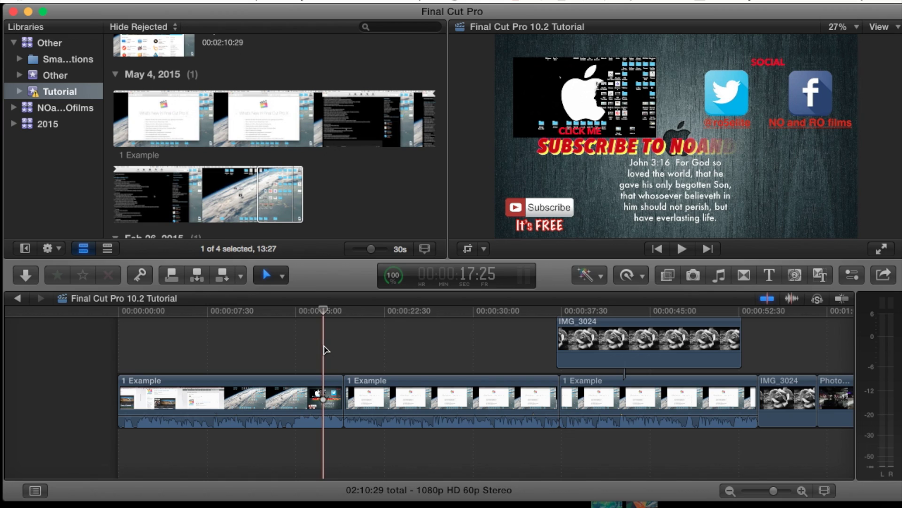